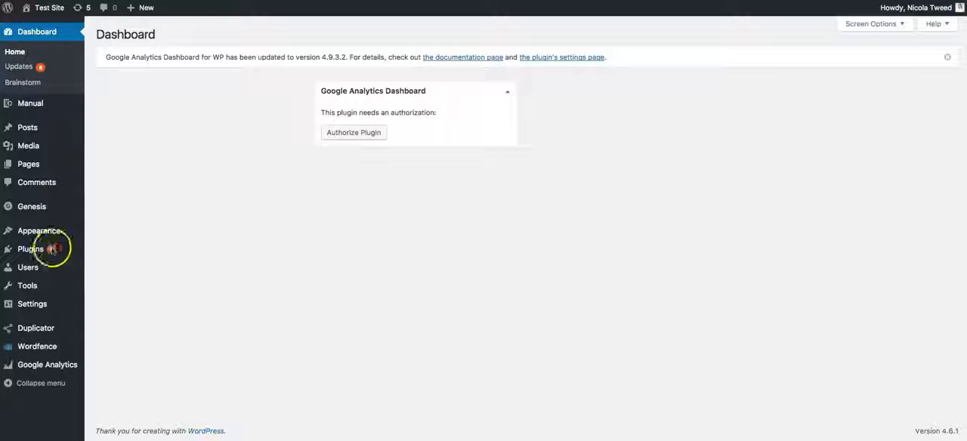
Find the UpdraftPlus WordPress Backup Plugin by searching new plugins for "updraft", and install and activate it
click(89, 266)
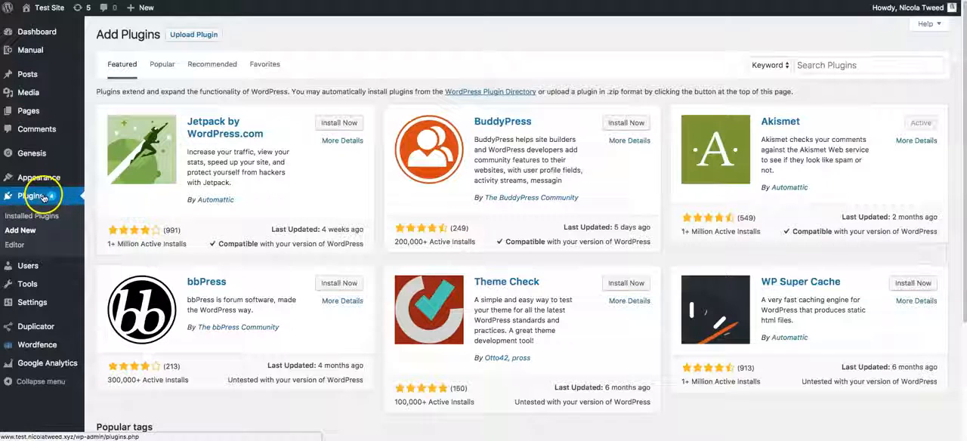
click(821, 64)
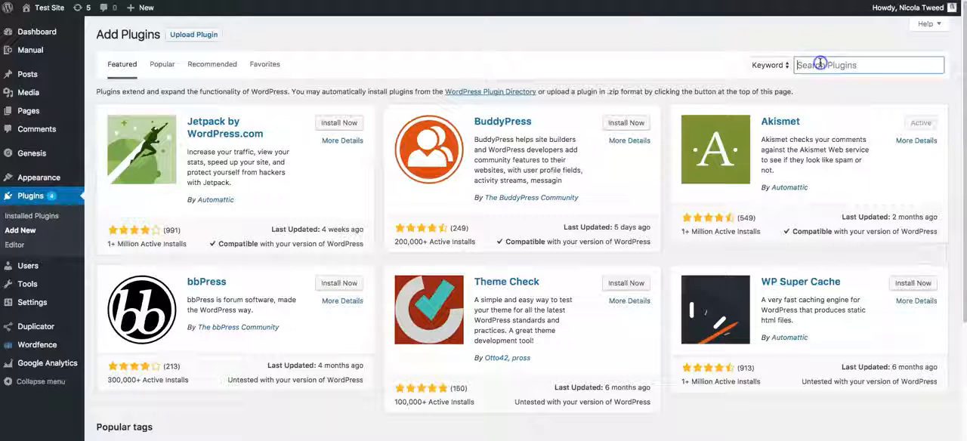
text(updraft)
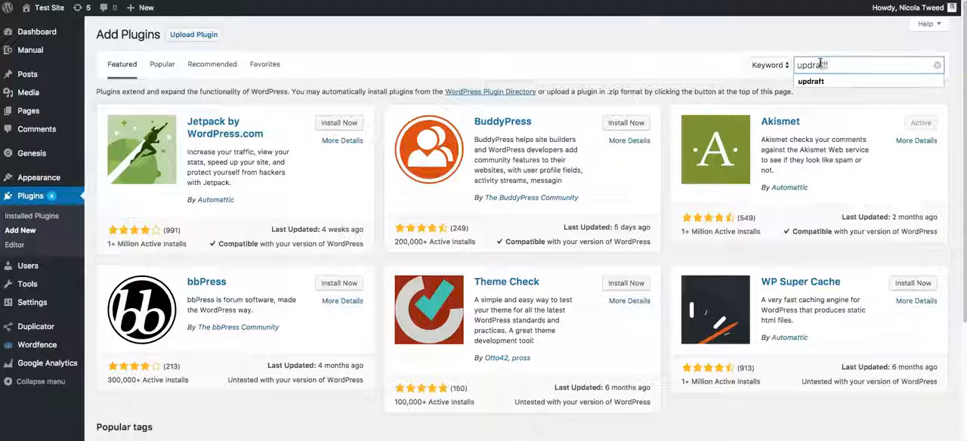
key(Return)
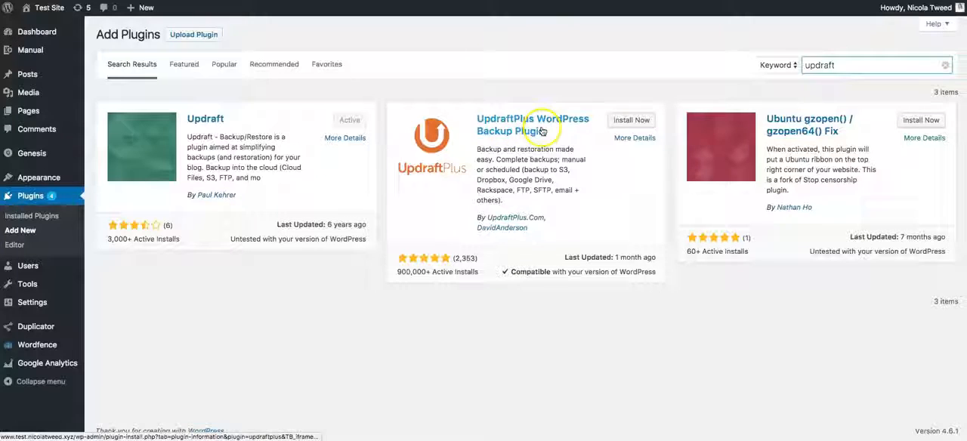
click(629, 121)
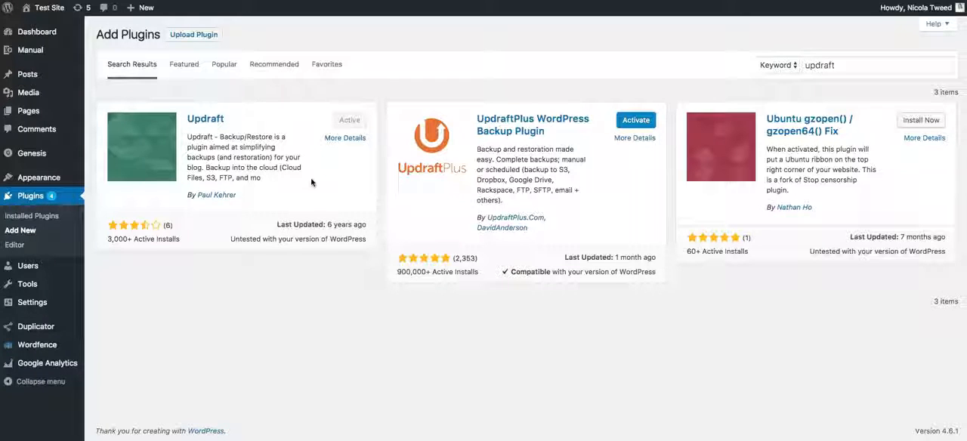
click(634, 122)
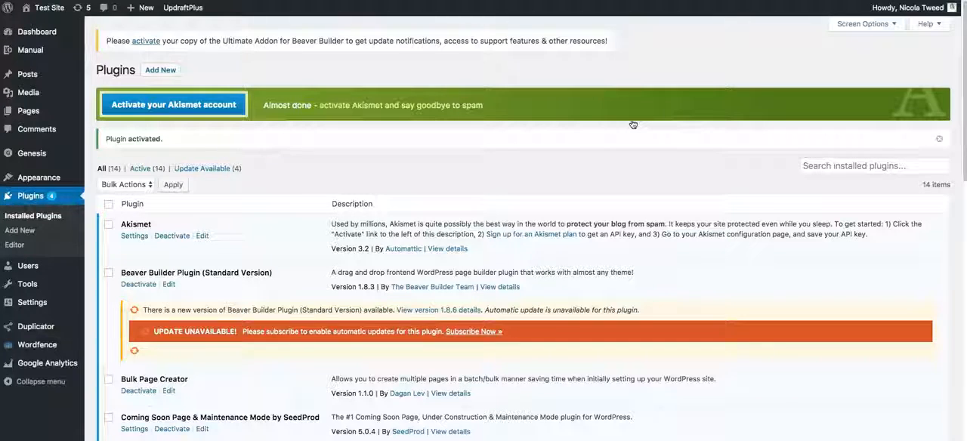
Open the backup settings of the UpdraftPlus Backups plugin
mouse_move(39, 305)
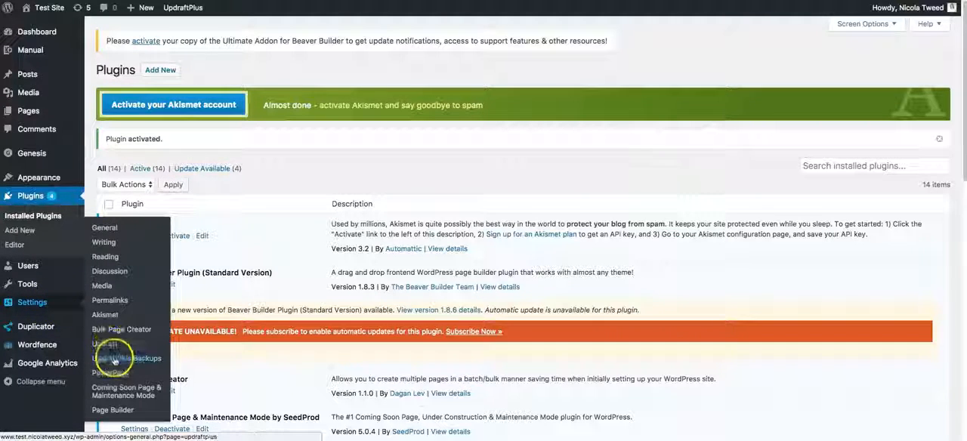
click(137, 364)
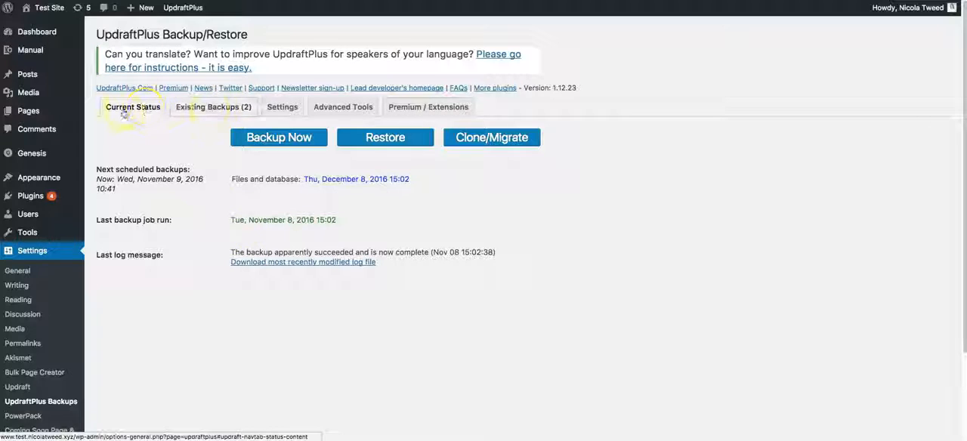
click(274, 111)
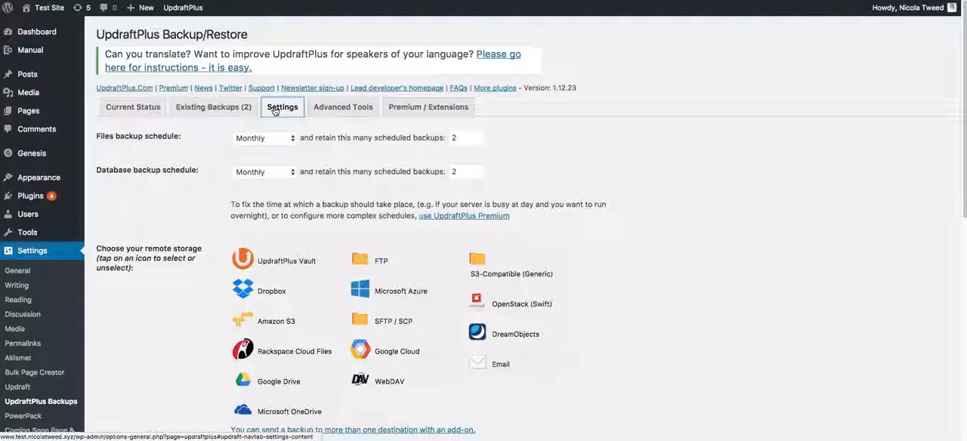
Review the available intervals for the files backup schedule and choose Monthly
click(108, 138)
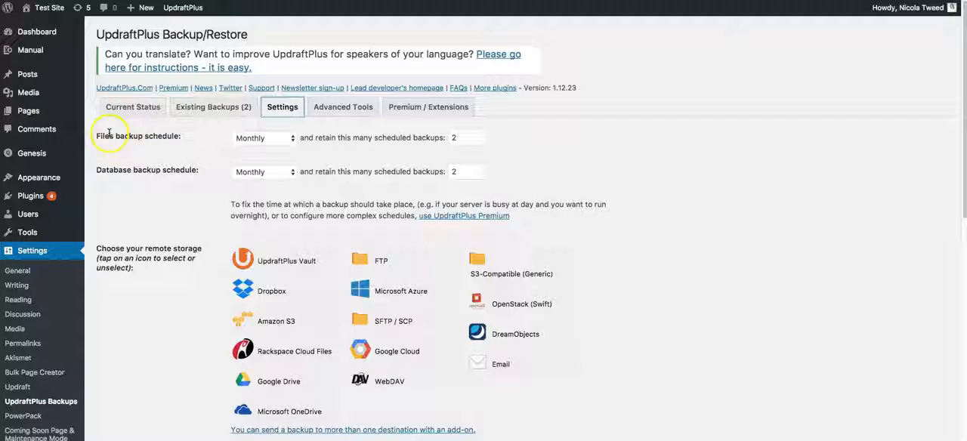
click(257, 139)
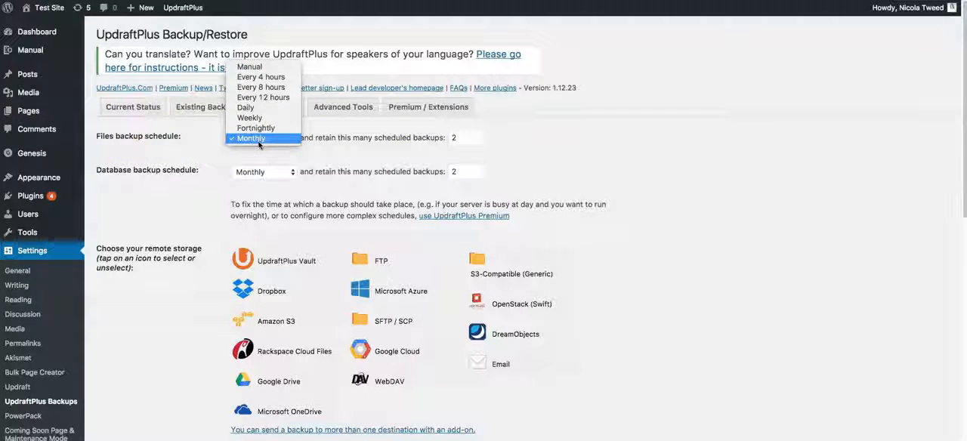
click(257, 119)
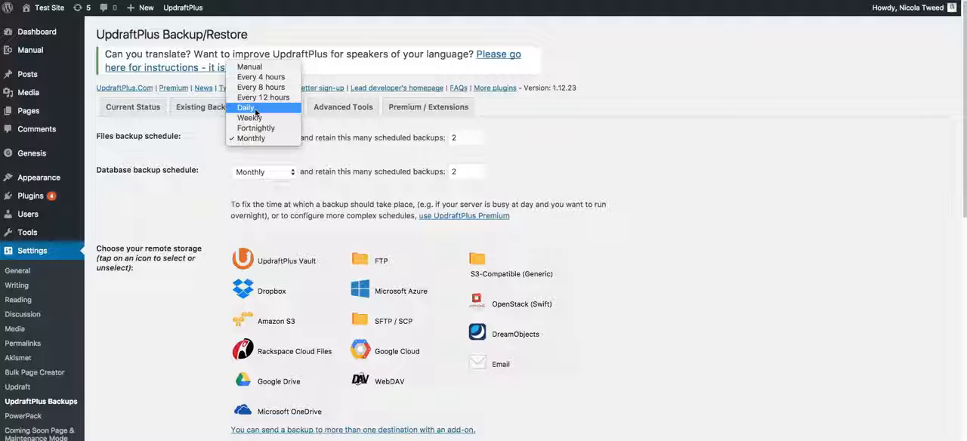
click(255, 121)
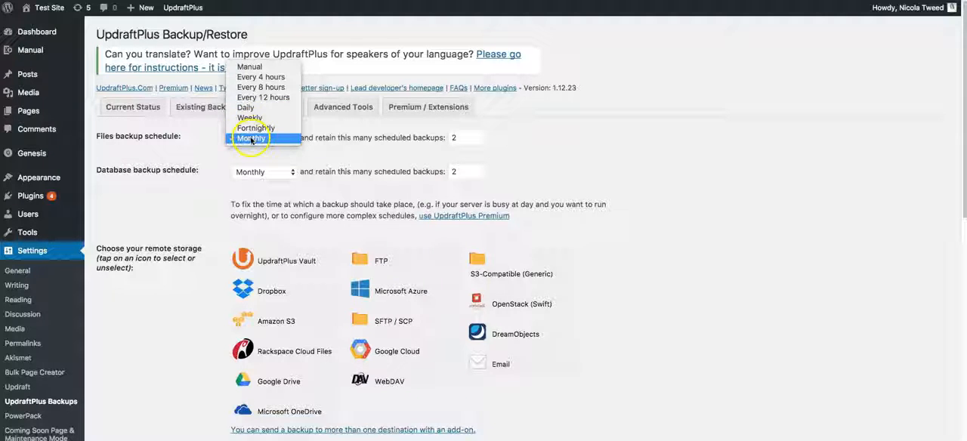
click(252, 139)
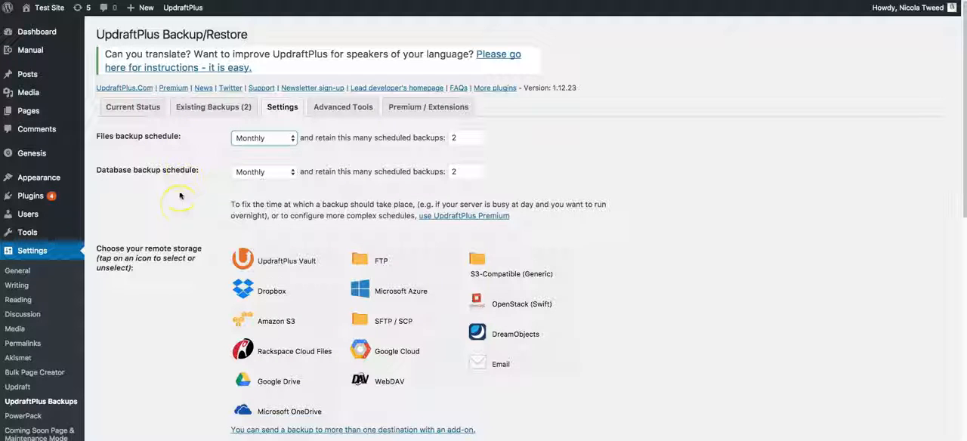
Choose Dropbox as the remote storage for the backups
scroll(179, 206, down, 3)
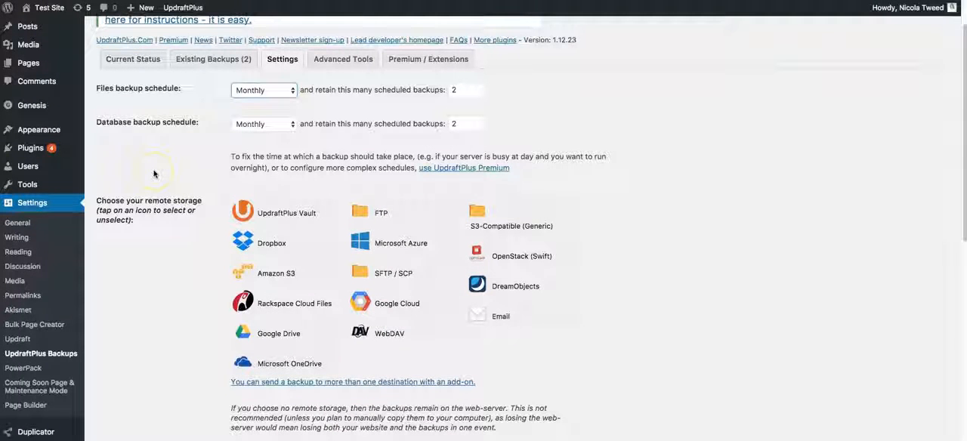
scroll(155, 173, down, 1)
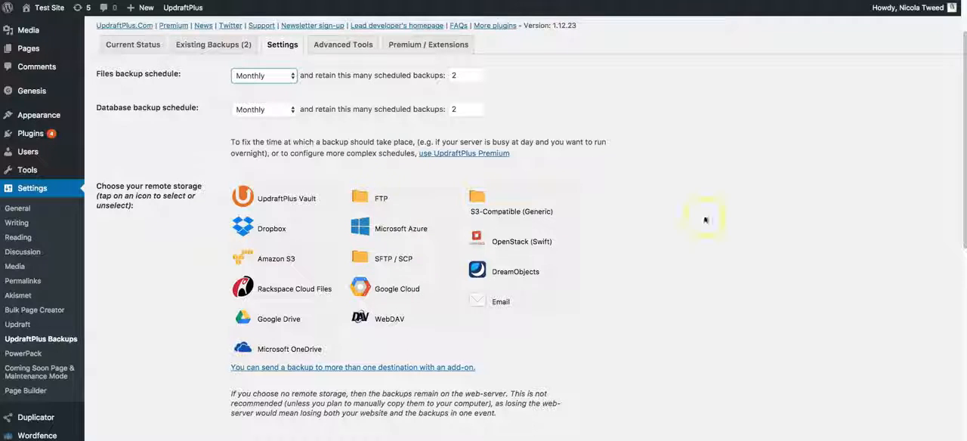
click(278, 230)
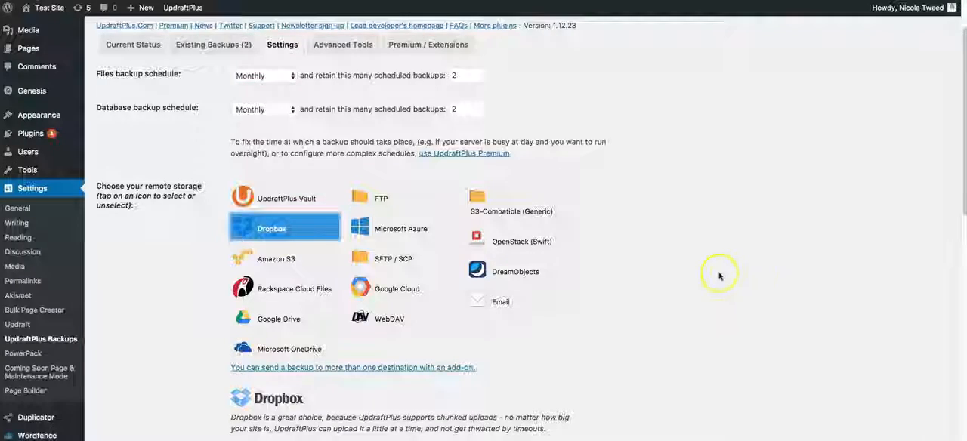
Examine the Dropbox notes and authentication link, the files included in the backup, the database encryption and the email report options
scroll(718, 212, down, 4)
scroll(721, 277, up, 1)
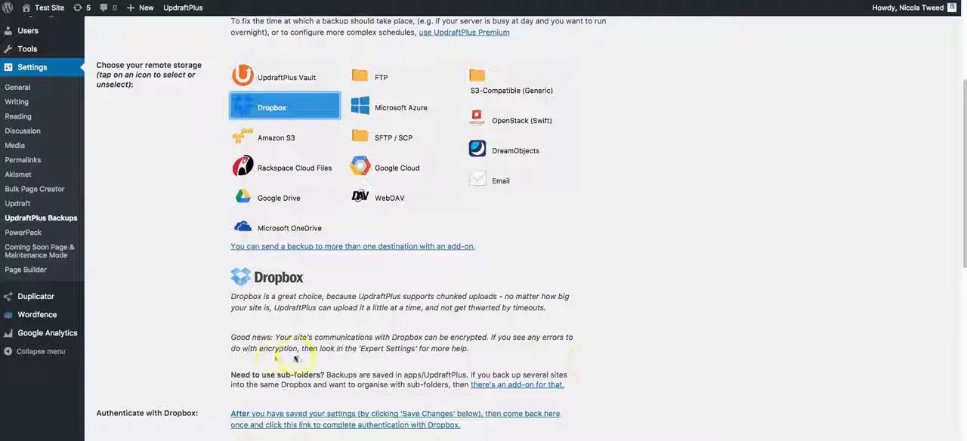
scroll(310, 376, down, 1)
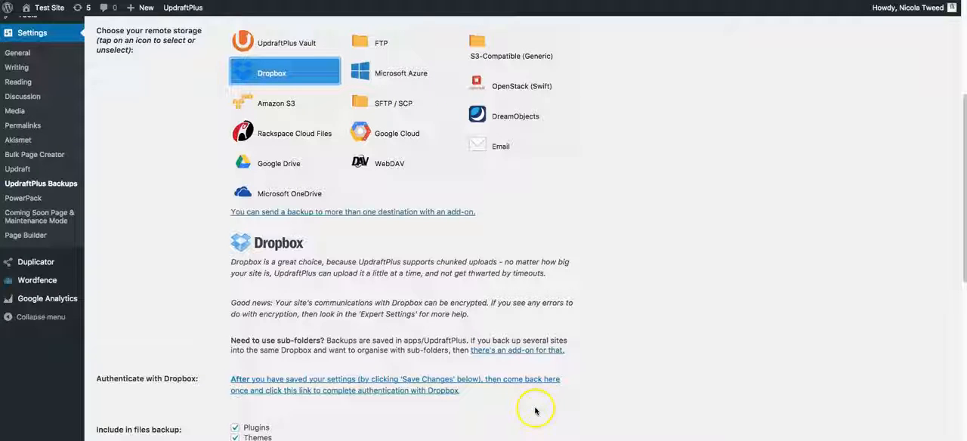
scroll(534, 411, down, 1)
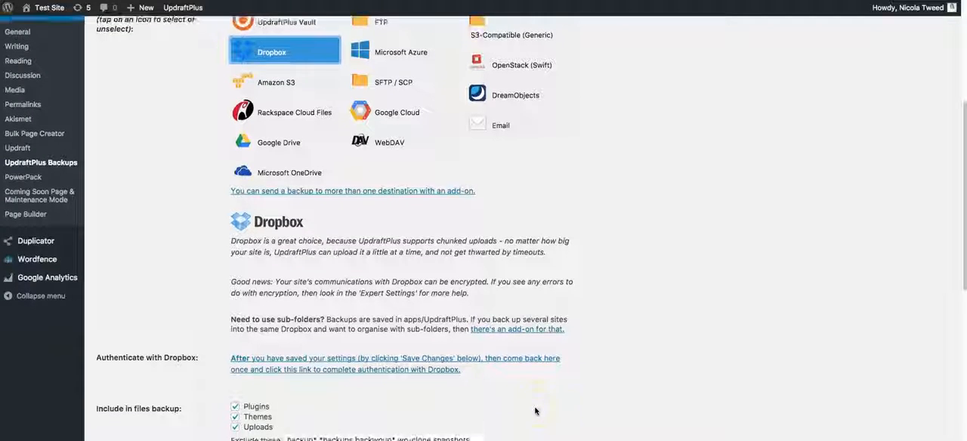
scroll(624, 355, down, 1)
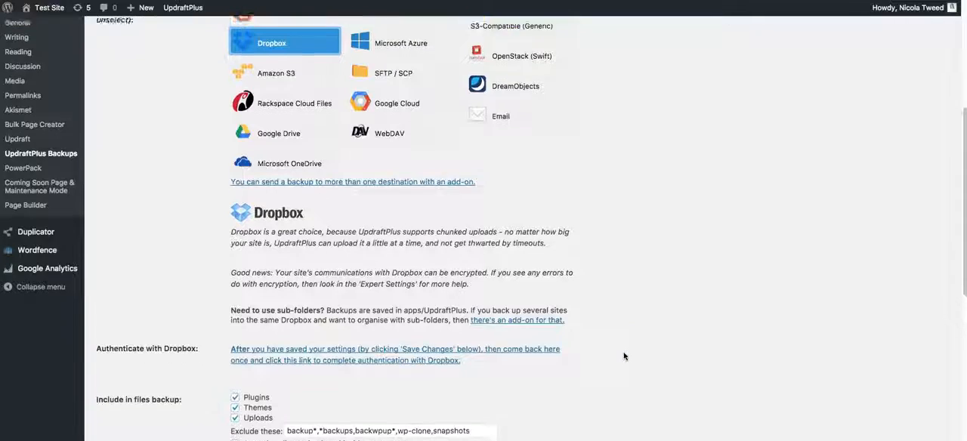
scroll(624, 355, down, 5)
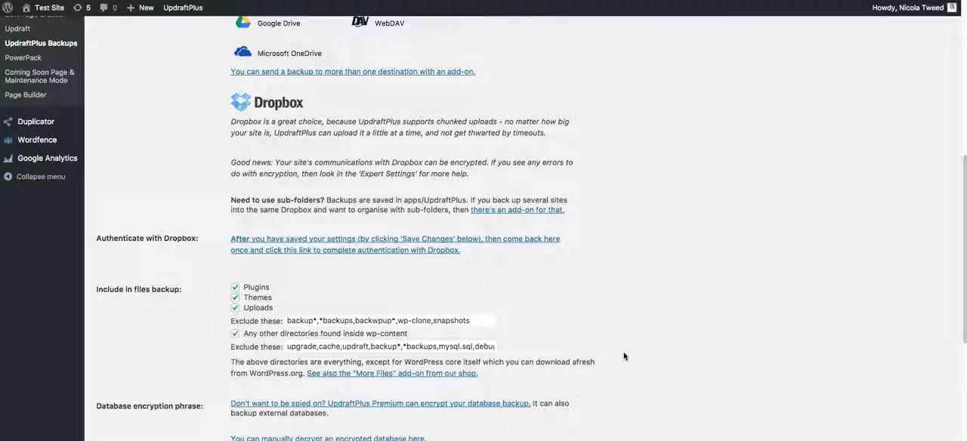
scroll(624, 356, down, 3)
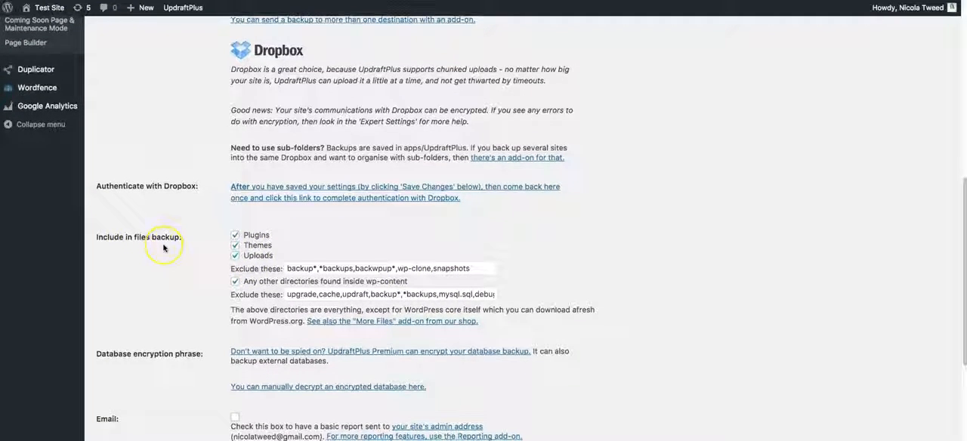
scroll(163, 248, down, 1)
scroll(164, 247, up, 1)
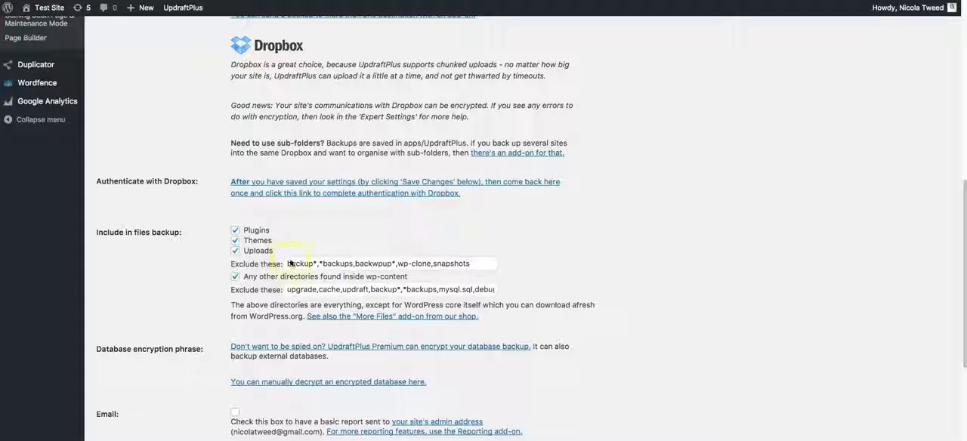
scroll(505, 282, down, 1)
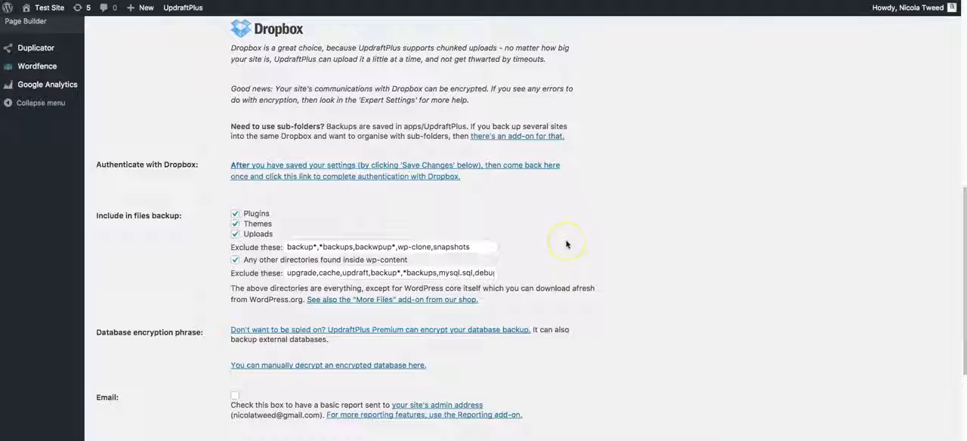
scroll(568, 245, down, 3)
scroll(567, 245, down, 1)
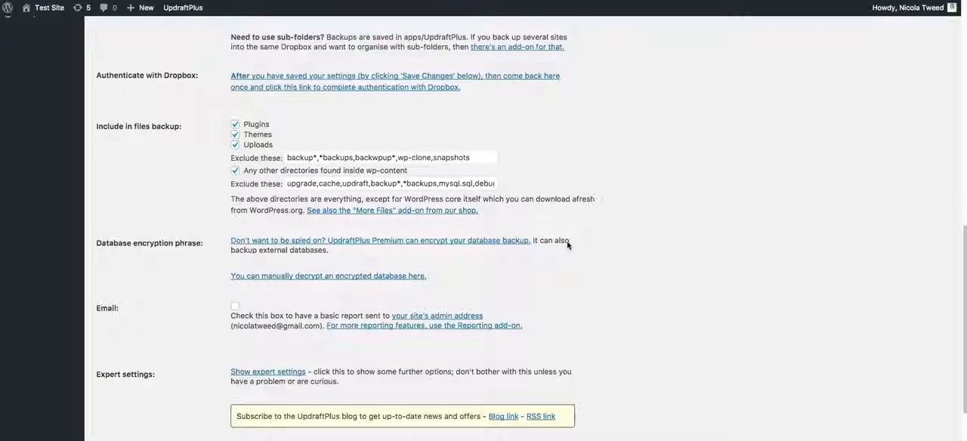
scroll(107, 253, down, 1)
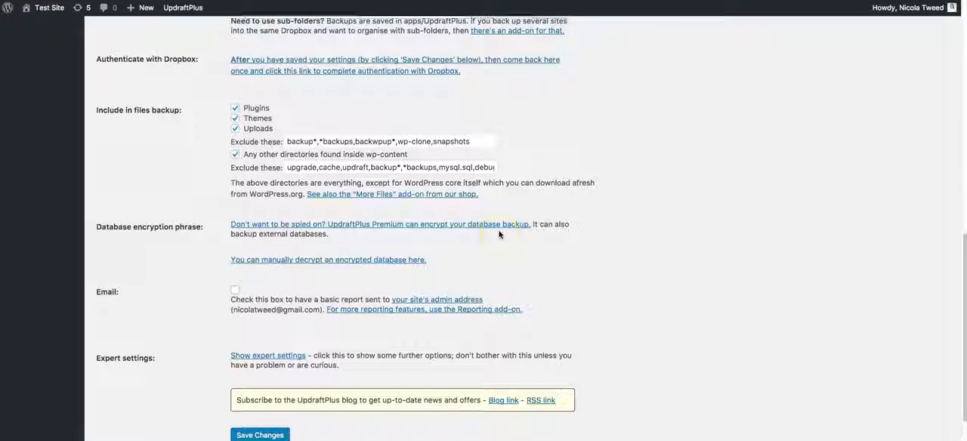
scroll(453, 219, down, 1)
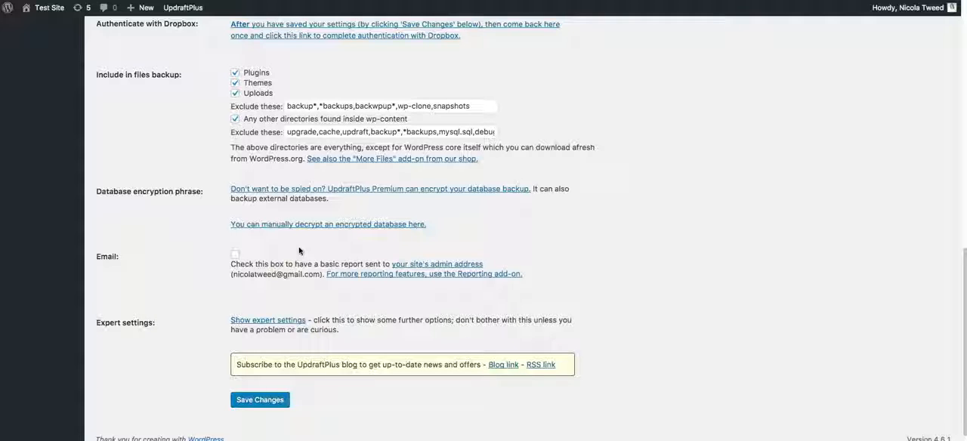
Enable the basic email report to the site's admin address and save the backup settings
click(235, 254)
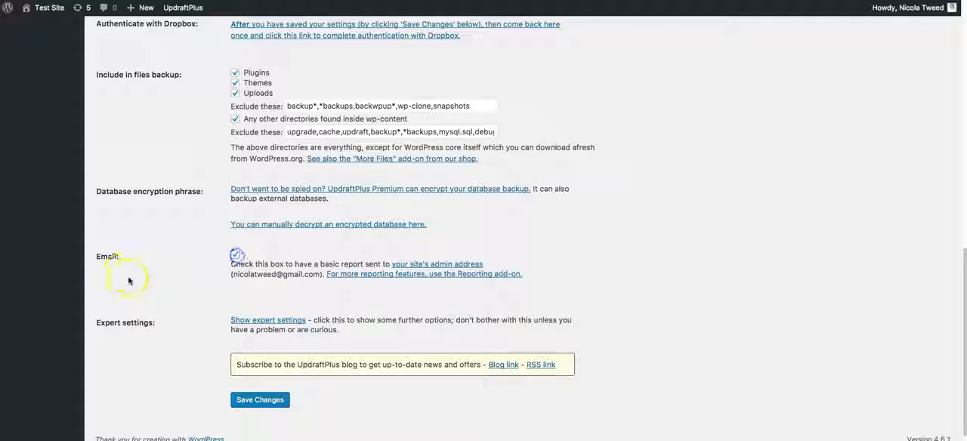
scroll(129, 281, down, 1)
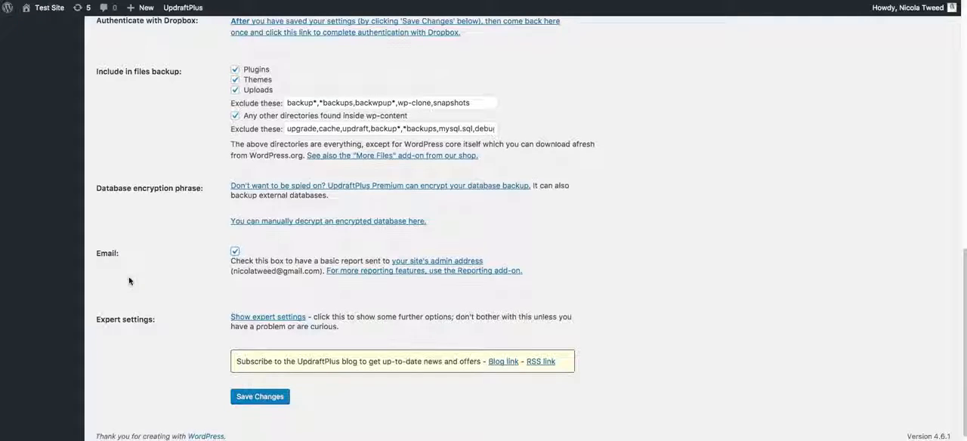
click(259, 397)
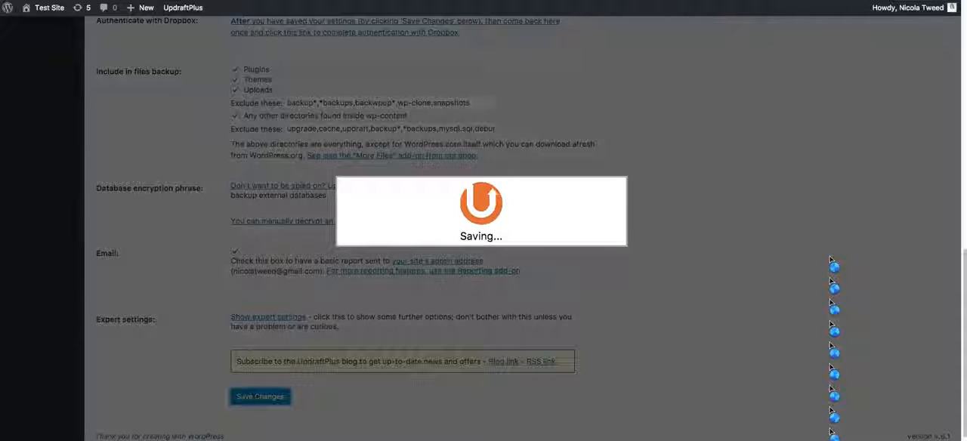
click(816, 256)
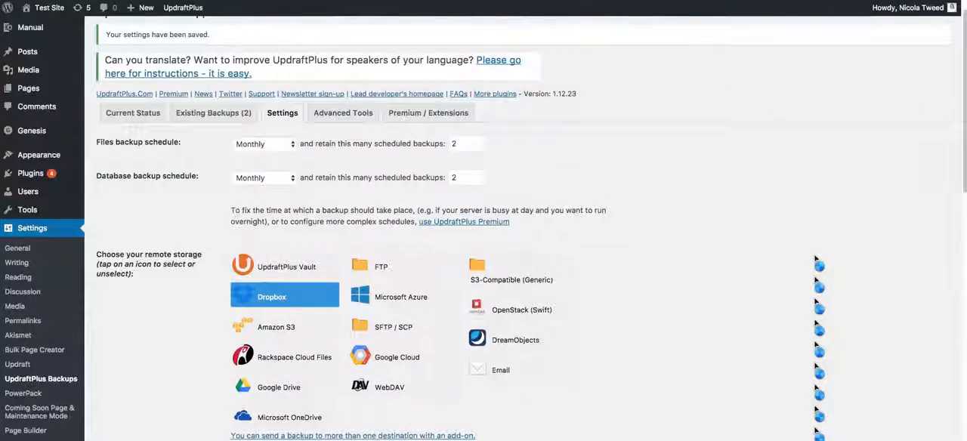
Look through UpdraftPlus's advanced tools site information and the feature comparison of its free and premium versions
click(373, 119)
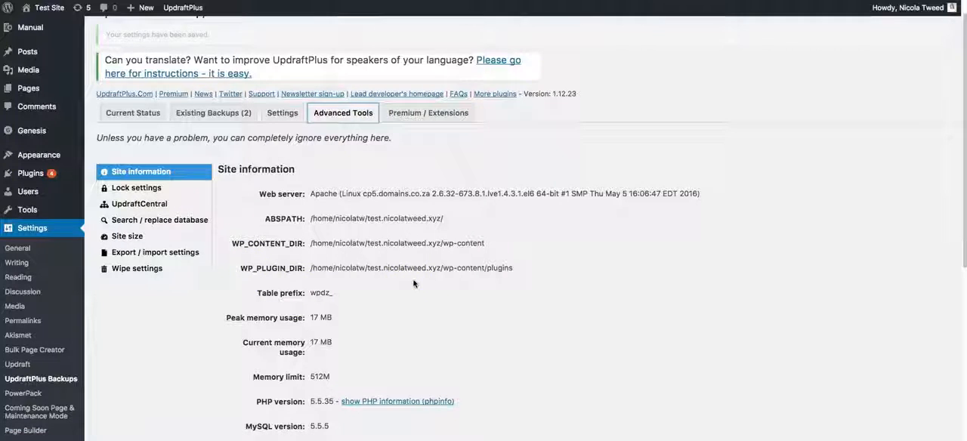
scroll(427, 126, down, 1)
click(426, 86)
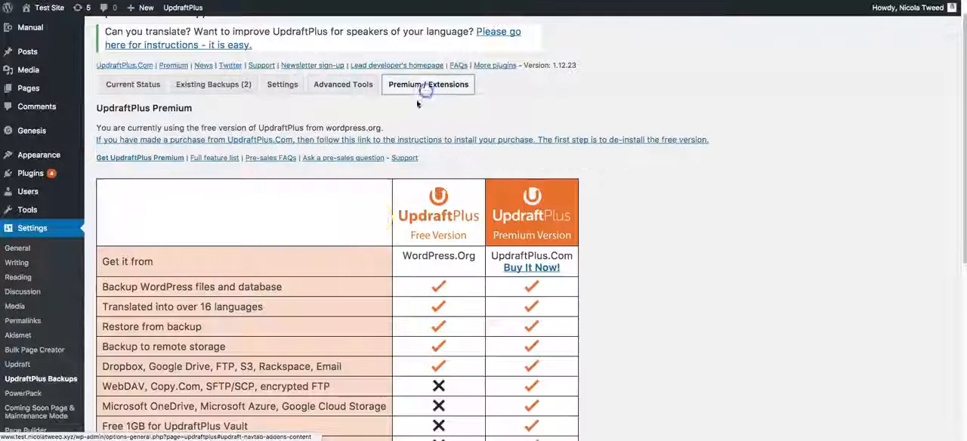
scroll(734, 274, down, 3)
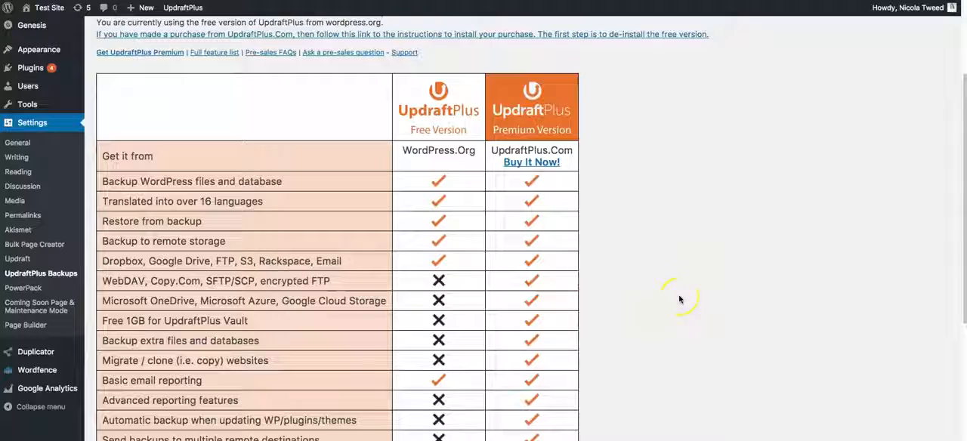
Return to the UpdraftPlus backup settings and open the Dropbox authentication link
scroll(710, 265, up, 4)
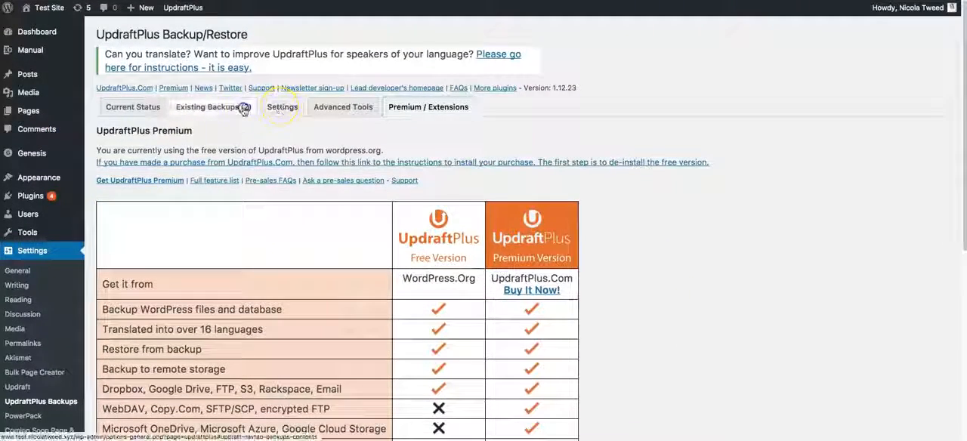
click(244, 108)
click(284, 103)
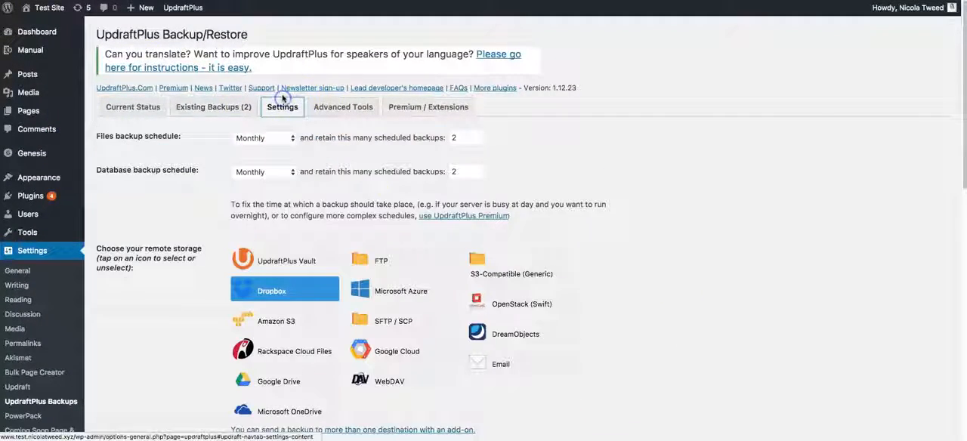
scroll(768, 229, down, 5)
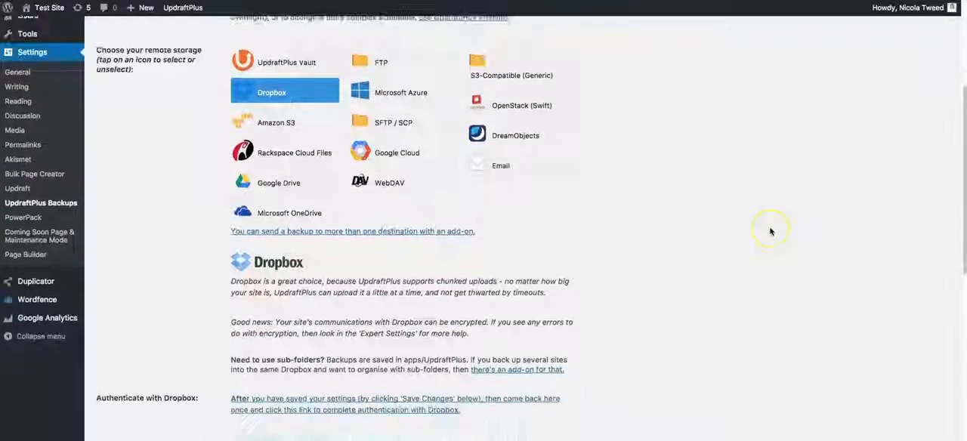
scroll(771, 231, down, 3)
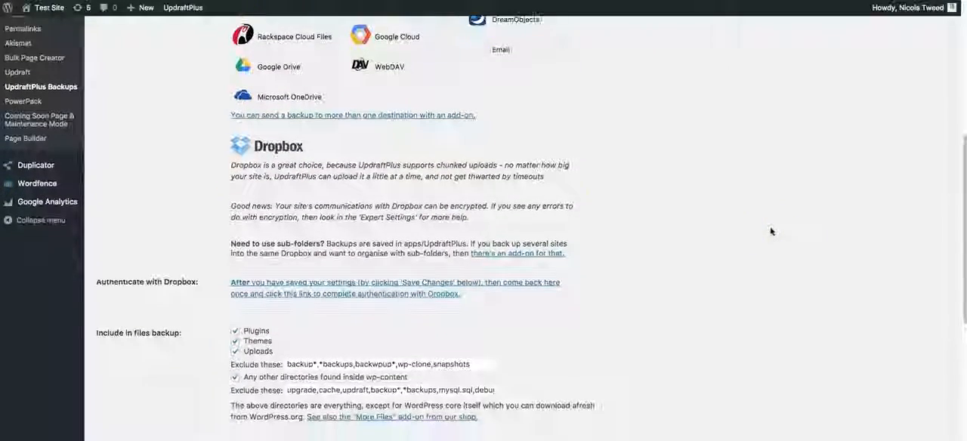
click(240, 285)
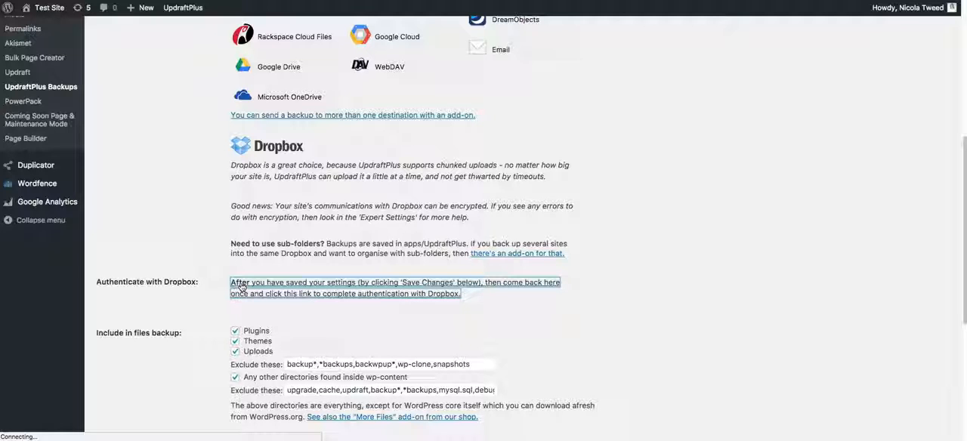
Sign in to Dropbox with the prefilled account credentials and complete the setup linking it to UpdraftPlus
scroll(240, 285, up, 1)
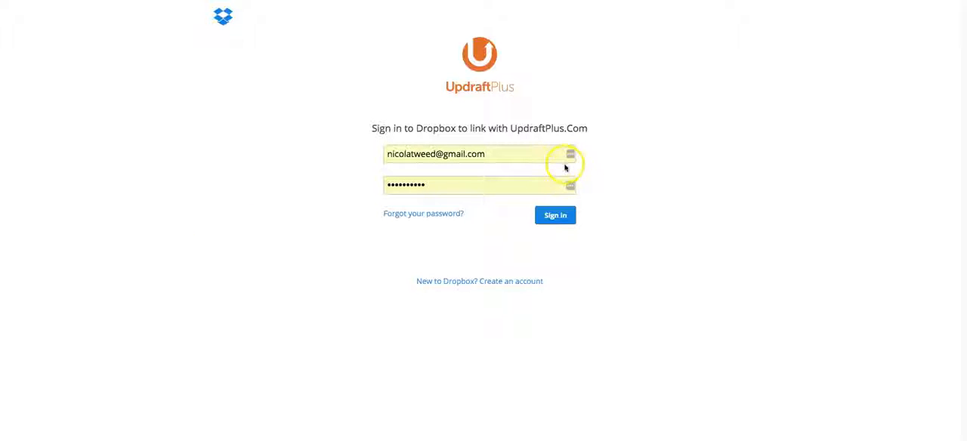
click(563, 217)
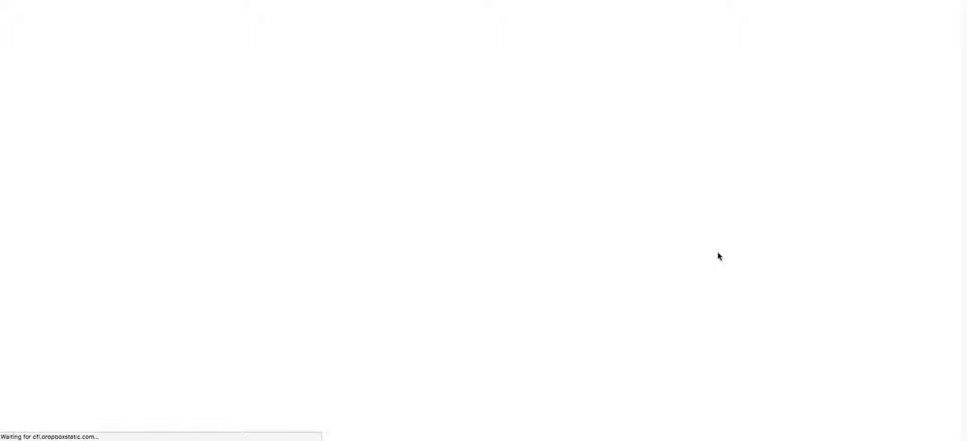
click(533, 210)
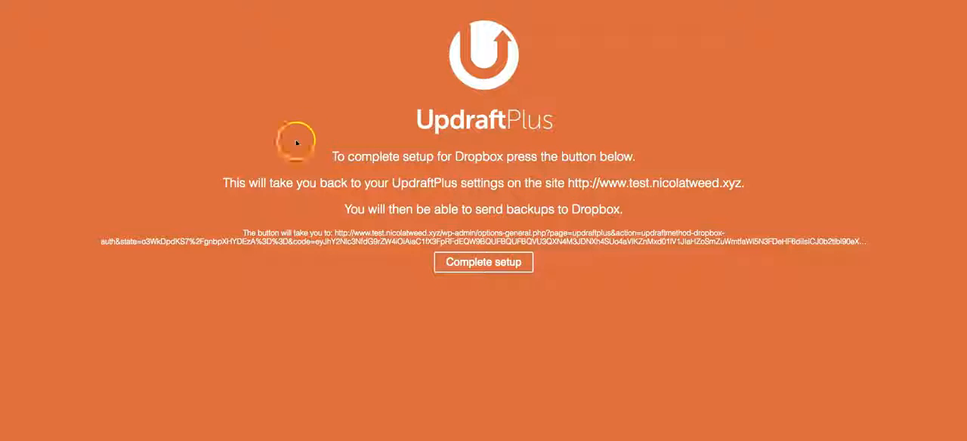
click(494, 273)
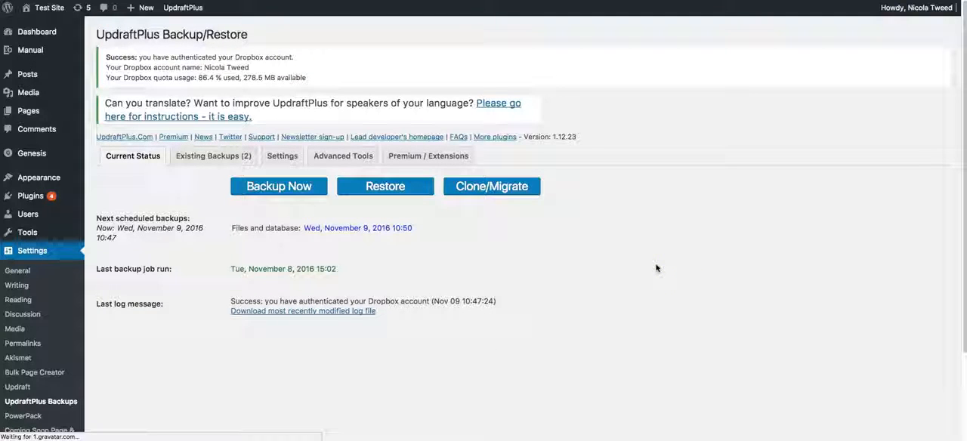
Check the current backup status and schedule, and view the list of existing backups available to restore
click(115, 158)
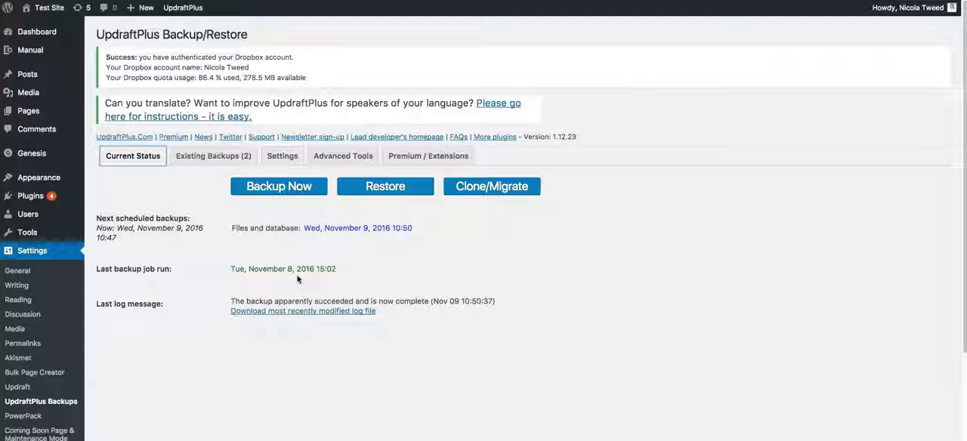
click(387, 187)
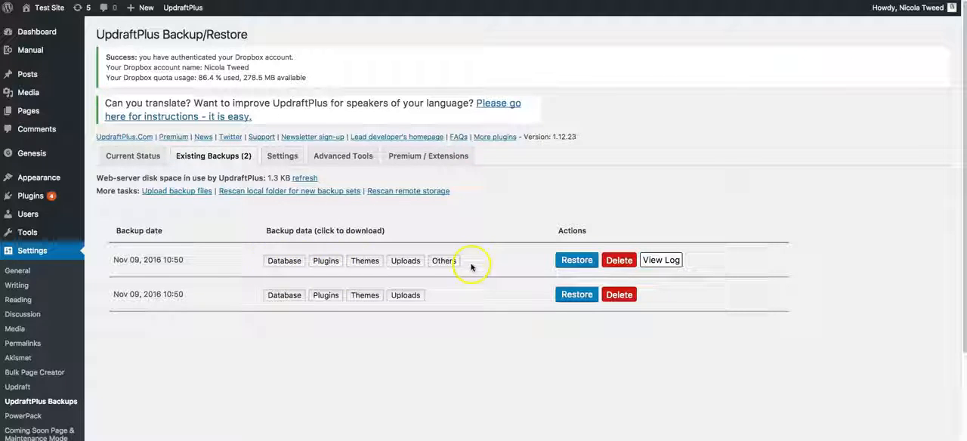
click(403, 235)
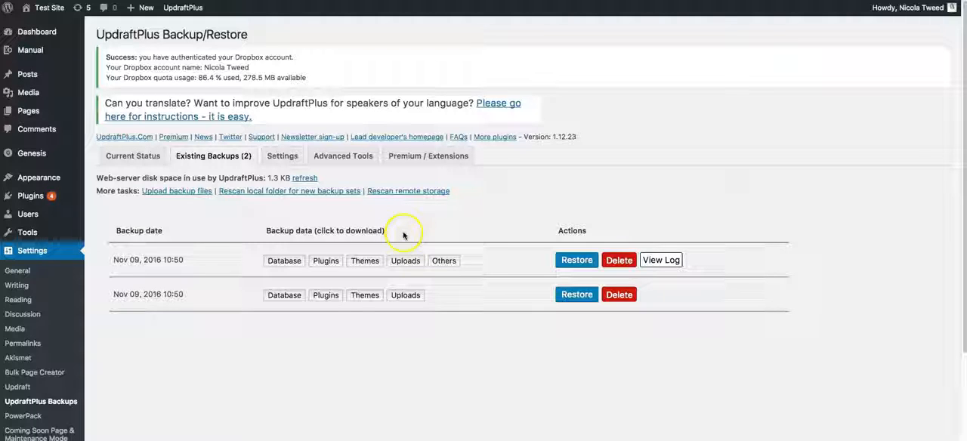